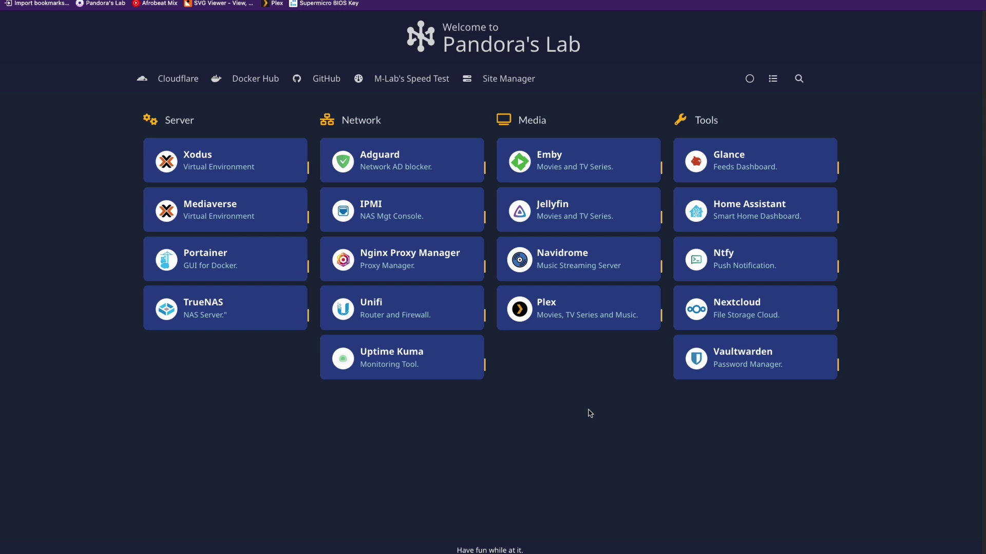
- Go to the UniFi controller's VPN Client list under Settings > VPN
left_click(384, 304)
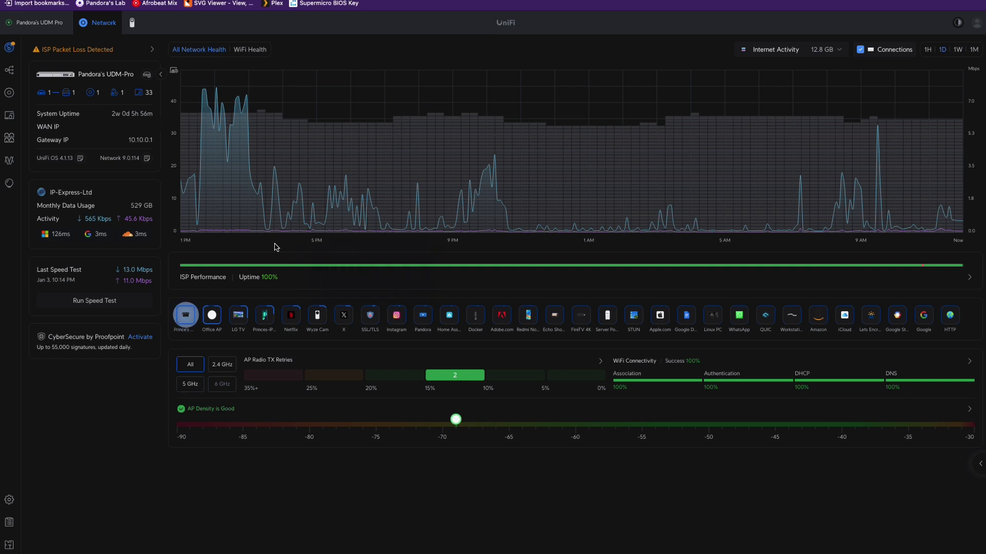
left_click(9, 500)
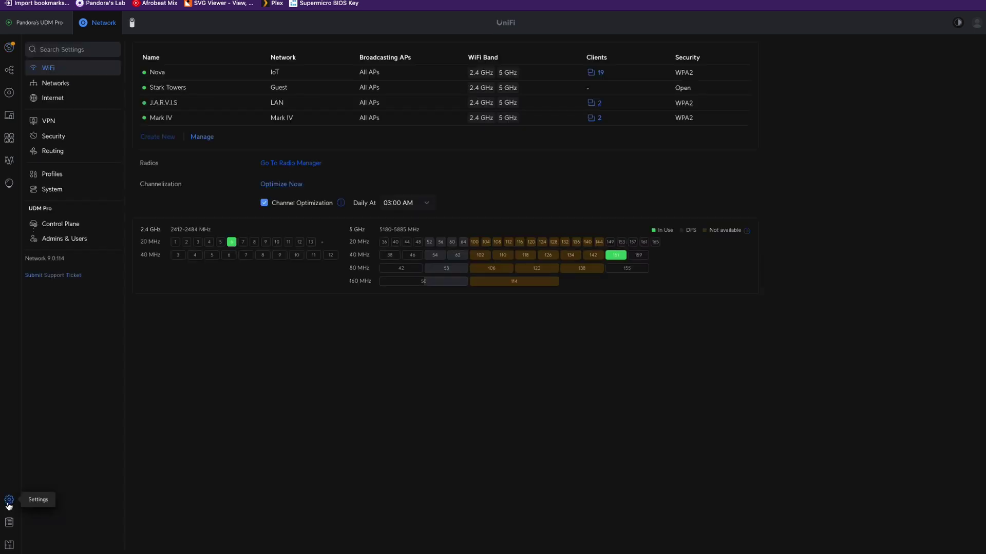
left_click(73, 123)
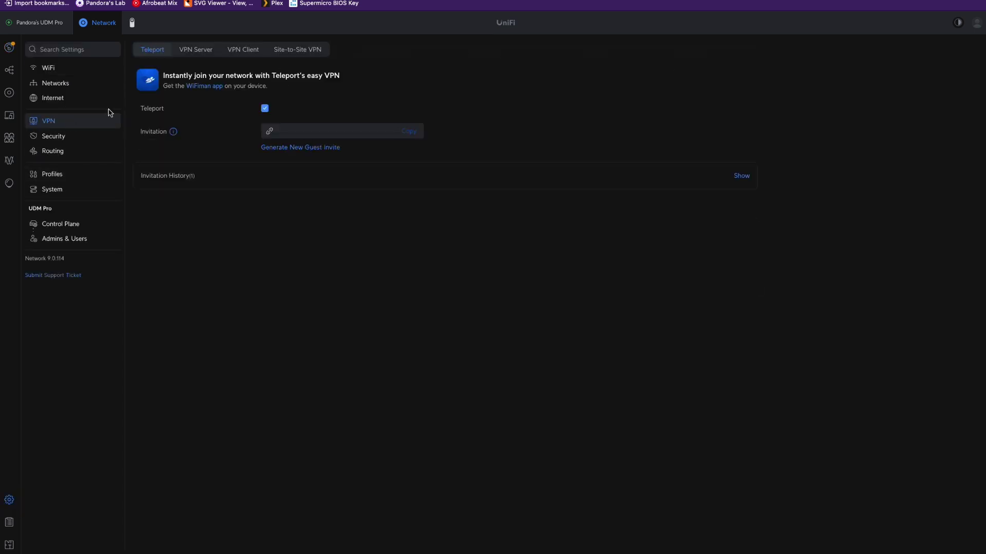
left_click(262, 53)
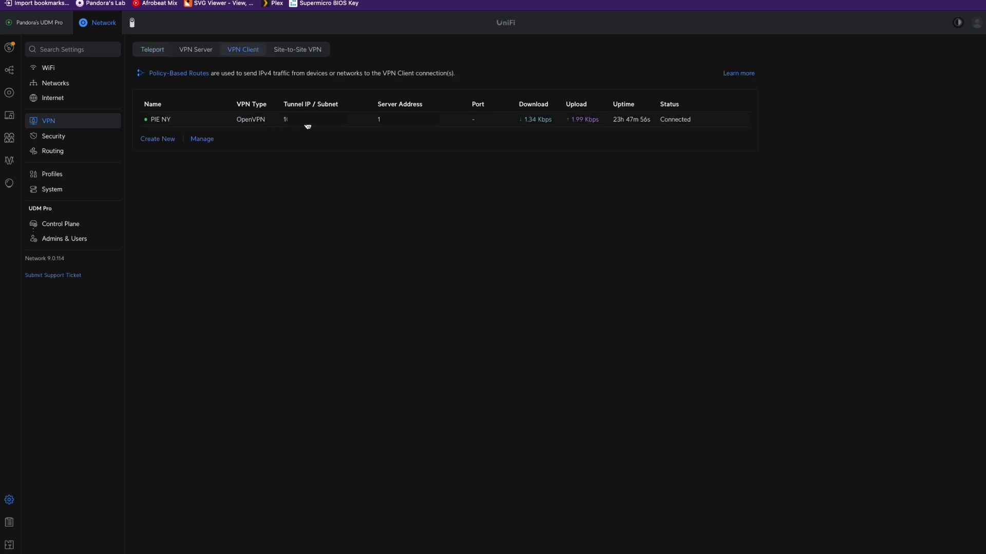
- Start a new OpenVPN client to be named PIA Canada, then switch to the PIA account page
left_click(157, 140)
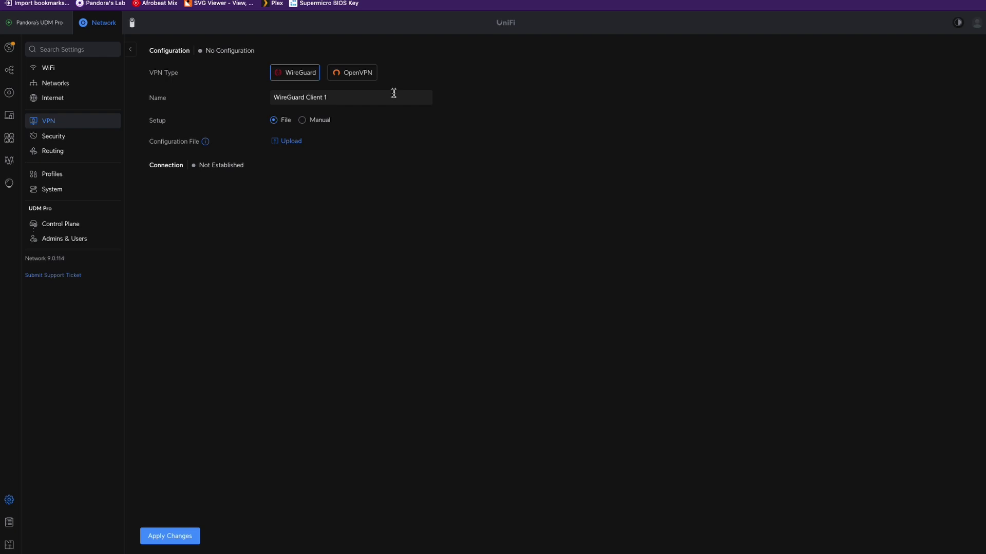
left_click(362, 76)
left_click(346, 94)
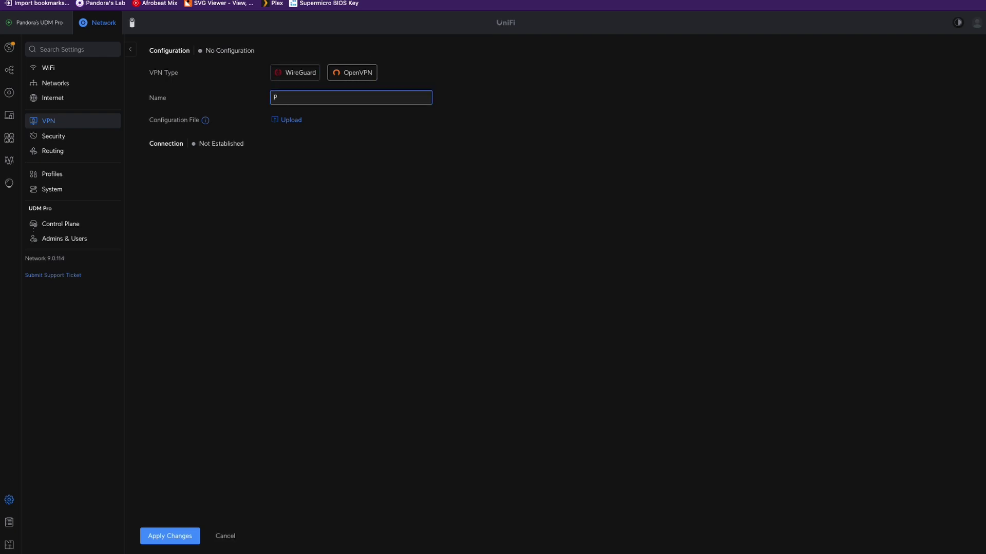
type("PIA Canada")
key("ctrl+Tab")
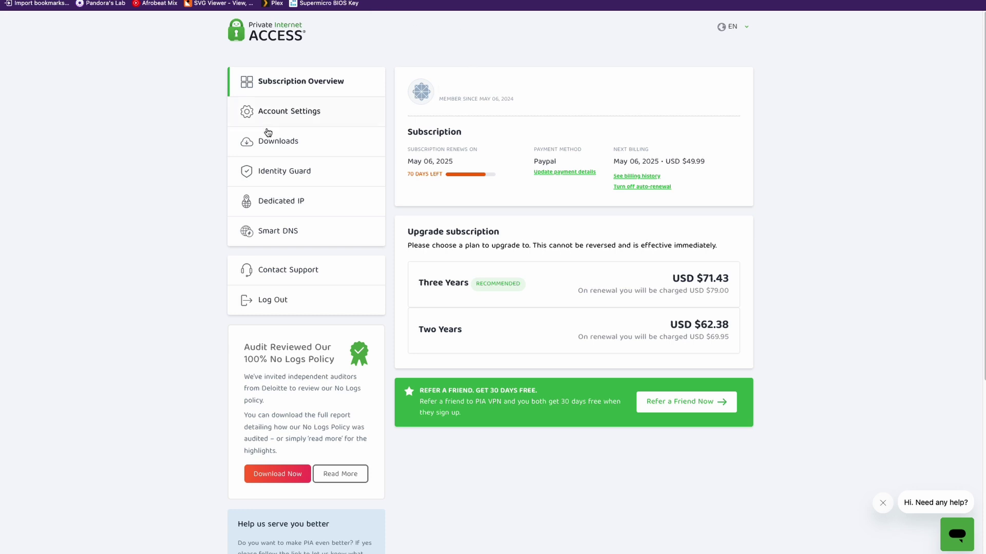
- Show the PIA account's Downloads page with the VPN Settings section
left_click(288, 144)
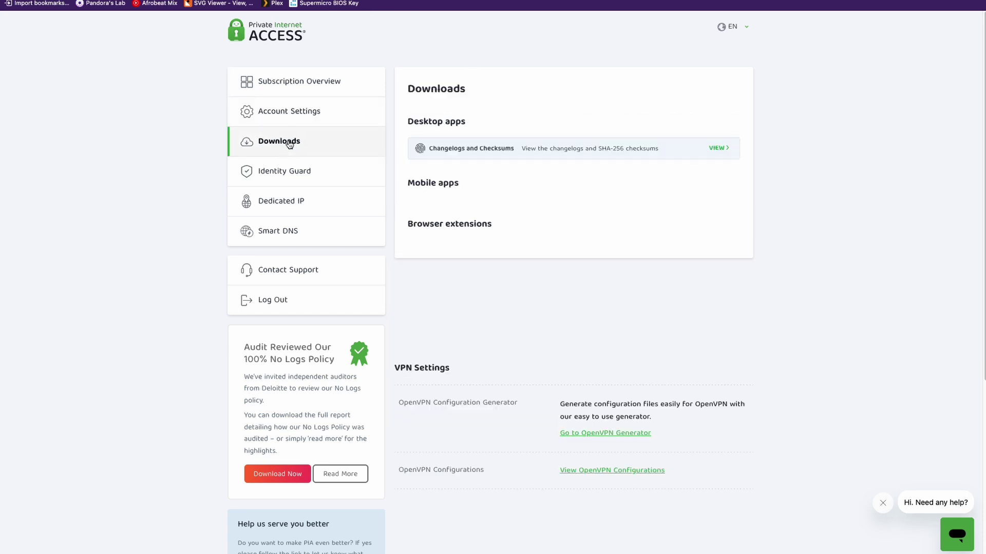
scroll(688, 228, "down", 3)
scroll(688, 229, "down", 4)
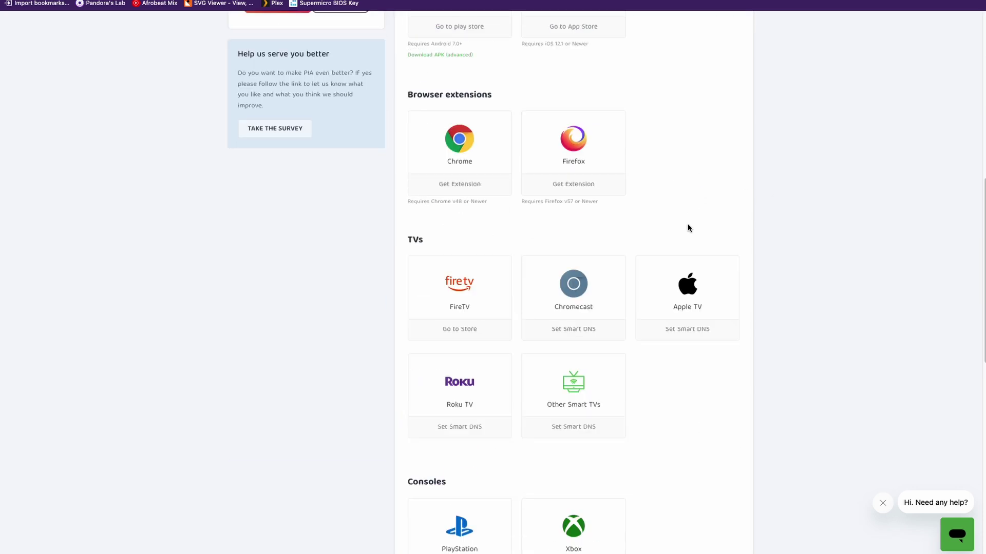
scroll(687, 228, "down", 3)
scroll(688, 229, "down", 2)
scroll(688, 228, "down", 2)
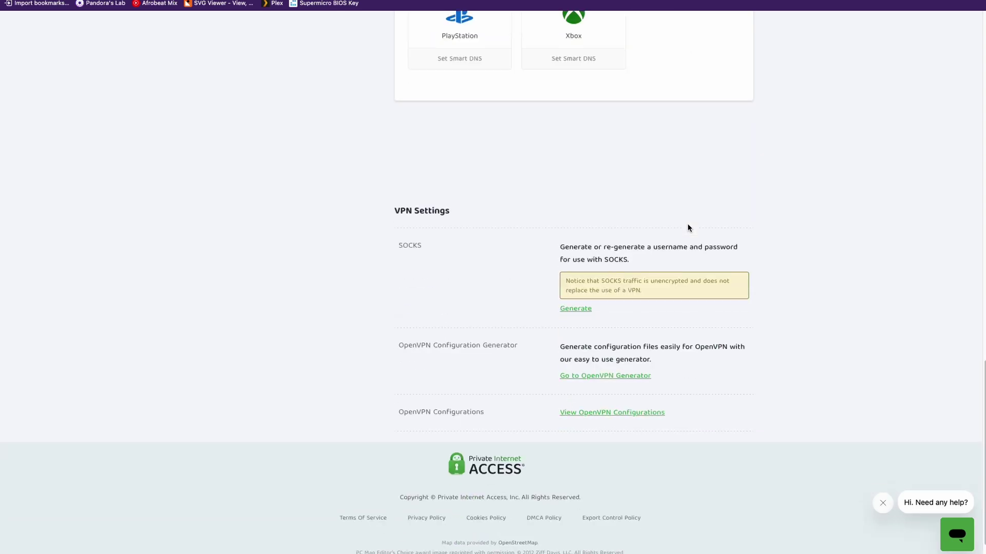
scroll(688, 228, "down", 1)
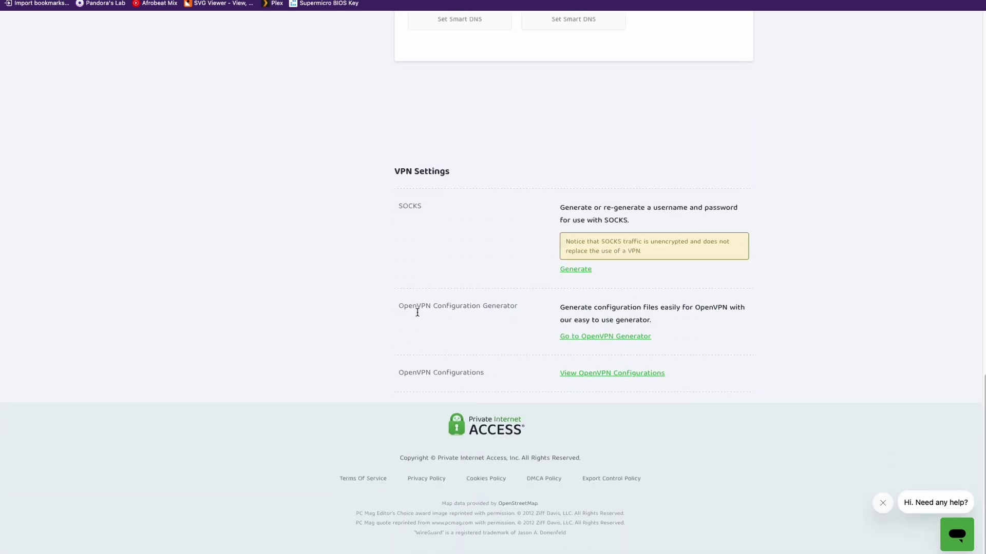
- In the OpenVPN generator choose Linux and the CA Toronto region with the UDP/1198 port option
left_click(624, 338)
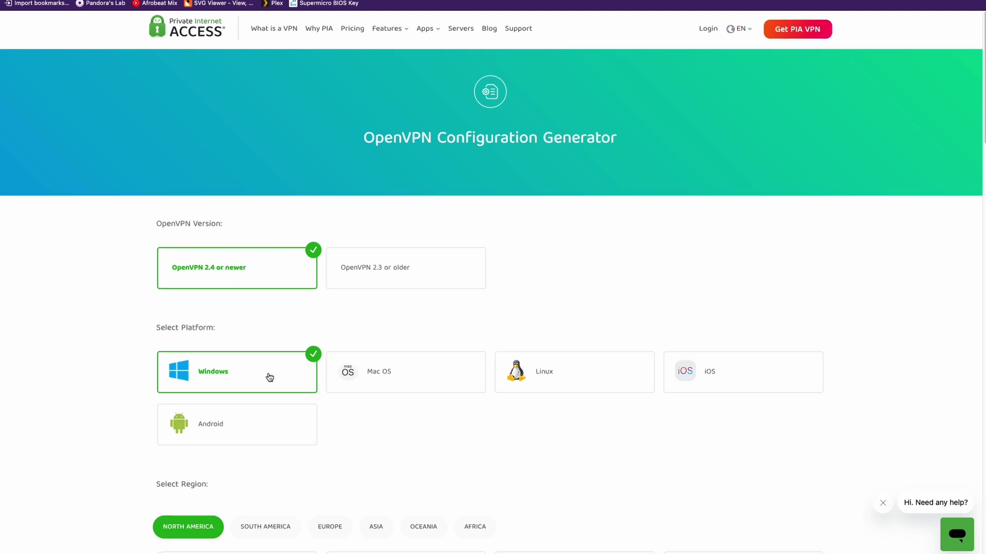
scroll(269, 377, "down", 1)
left_click(565, 346)
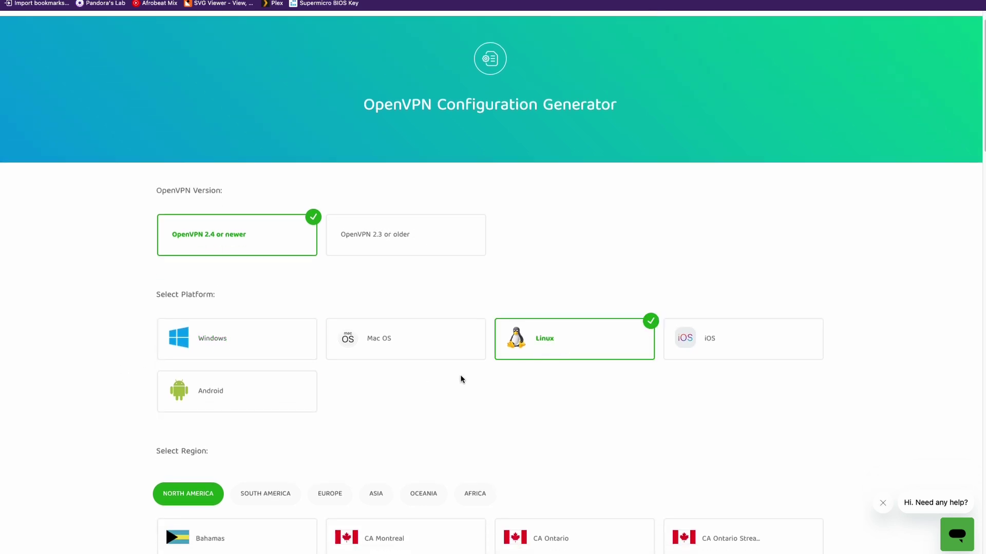
scroll(460, 378, "down", 5)
left_click(268, 323)
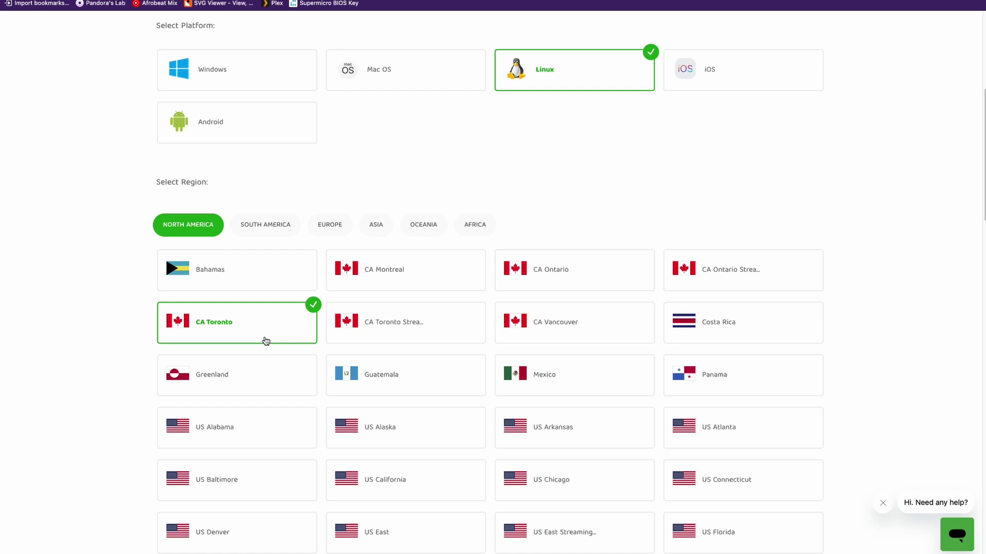
left_click(399, 325)
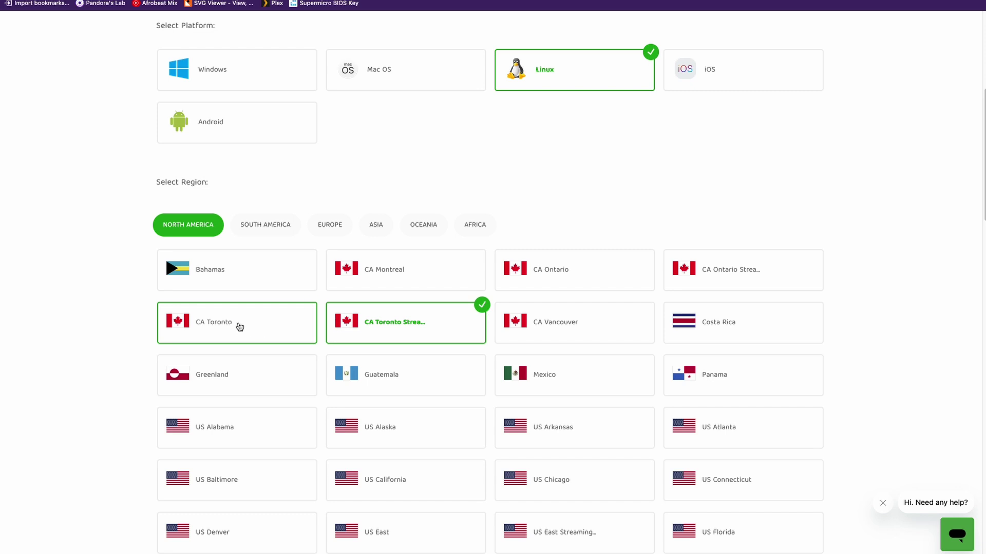
left_click(240, 328)
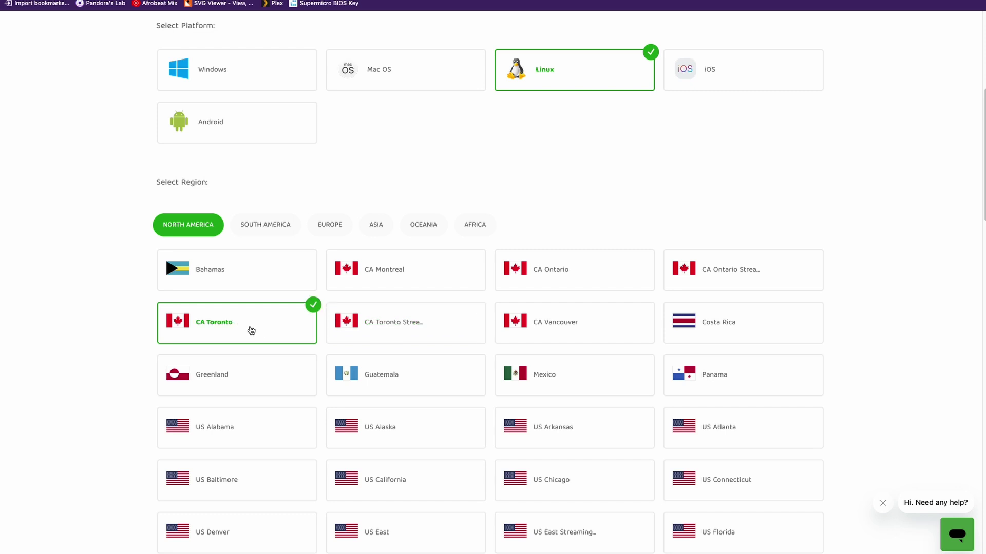
scroll(423, 346, "down", 2)
scroll(423, 345, "down", 5)
scroll(422, 348, "down", 4)
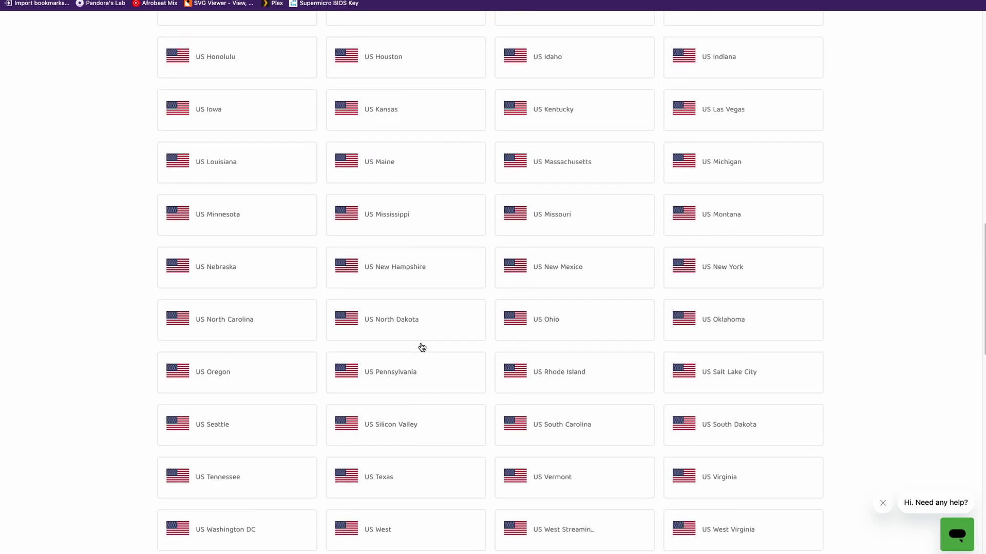
scroll(422, 347, "down", 3)
scroll(423, 346, "down", 3)
scroll(423, 346, "down", 1)
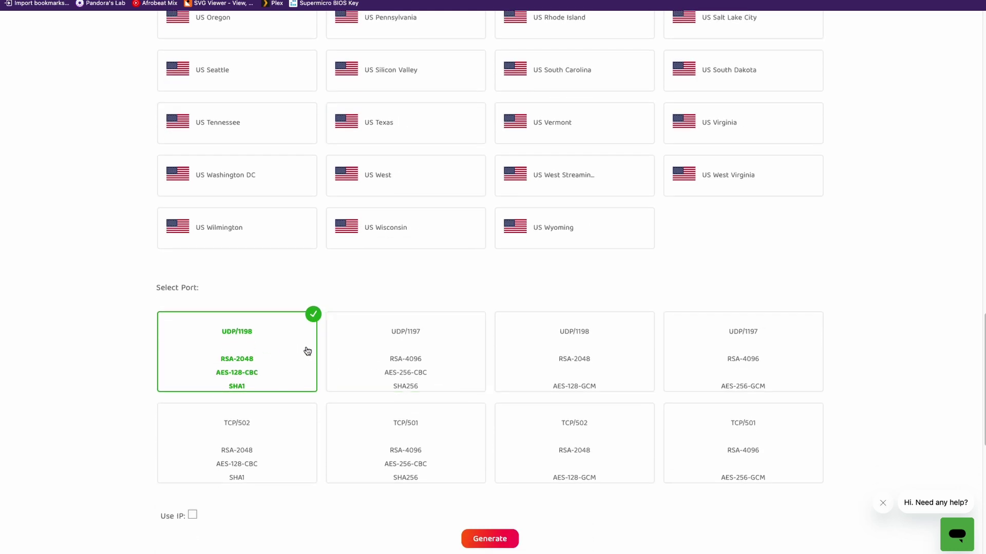
scroll(383, 356, "down", 2)
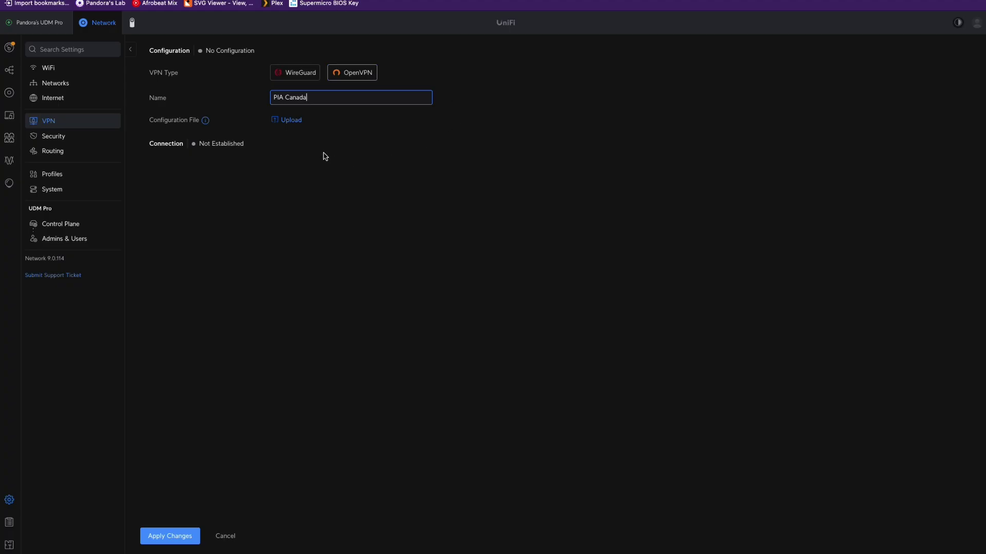
- Load the downloaded Toronto .ovpn file and enter the PIA username and password
left_click(287, 121)
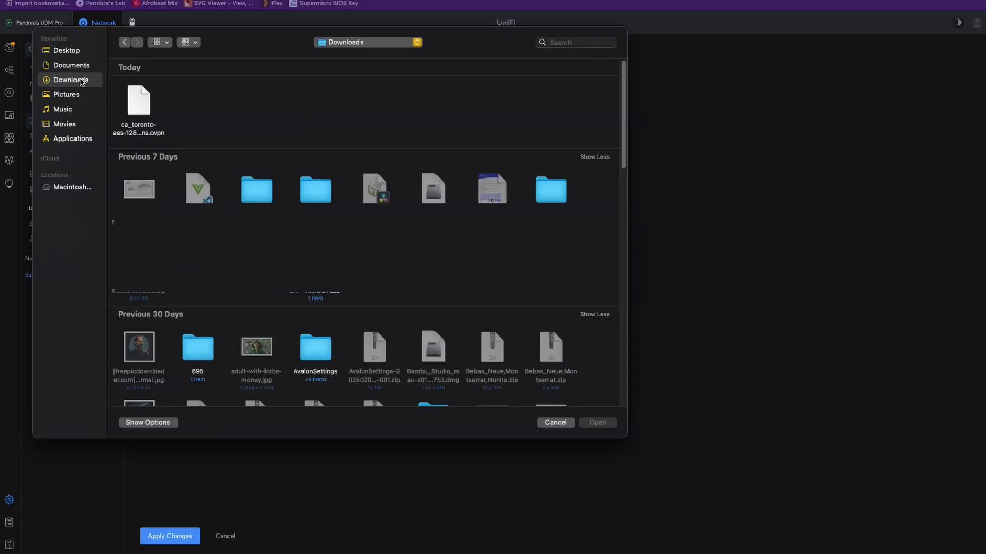
double_click(139, 101)
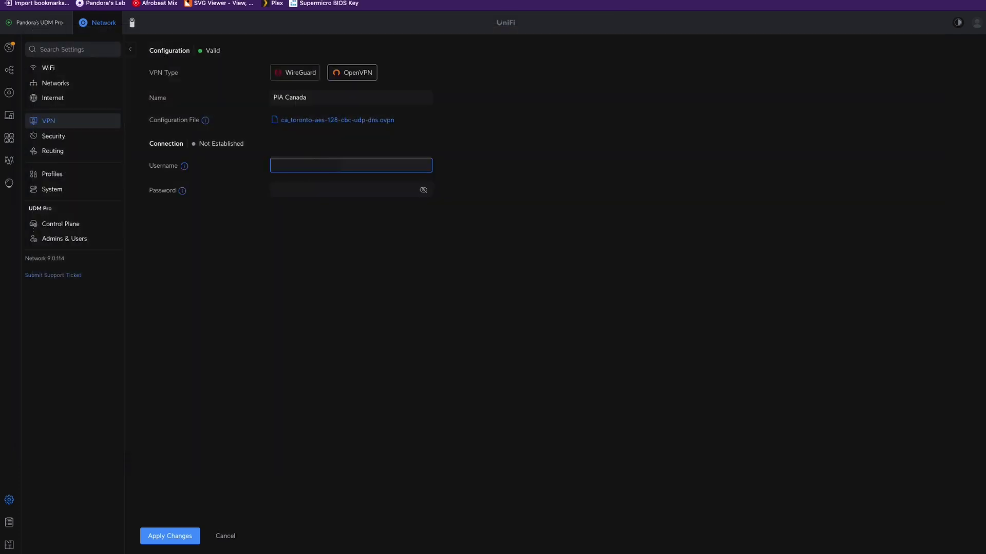
left_click(316, 192)
left_click(377, 331)
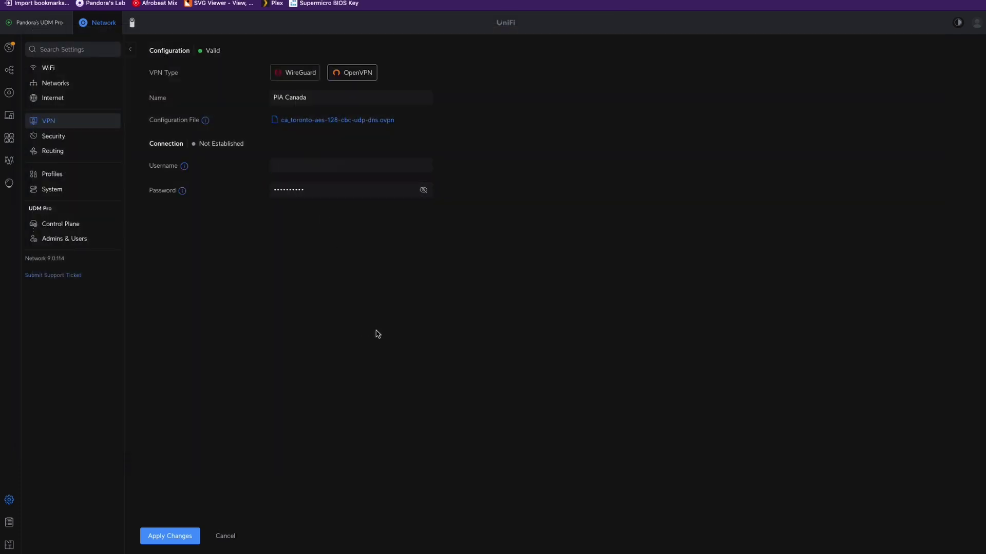
- Apply the PIA Canada client so it connects, and proceed to Policy-Based Routes
left_click(171, 539)
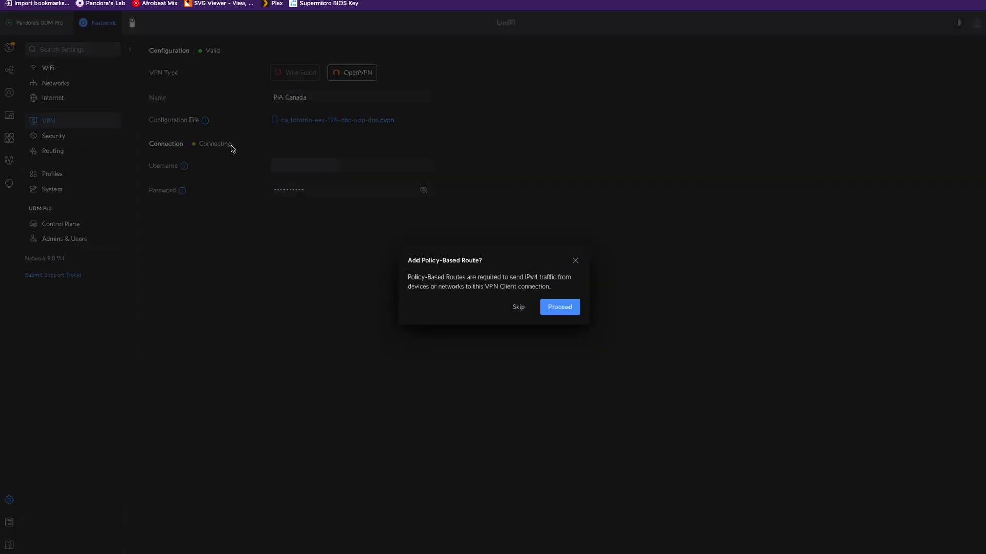
left_click(568, 310)
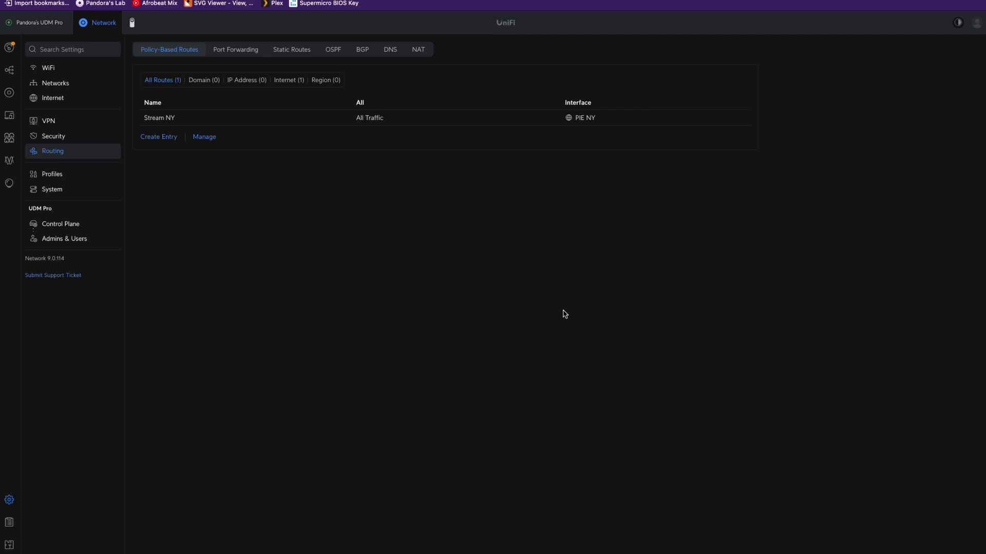
- Create a new policy-based route entry named PIA Canada
left_click(164, 137)
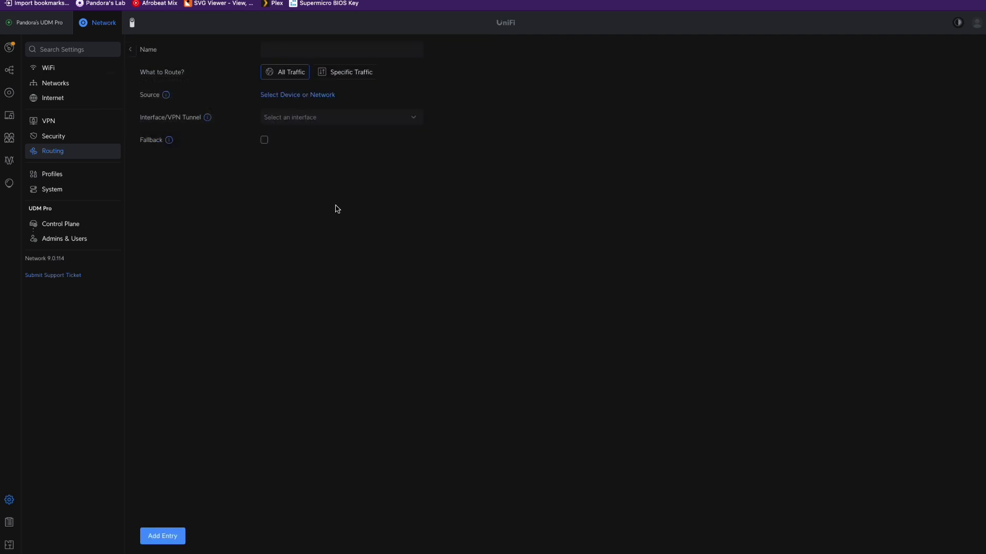
left_click(300, 49)
type("PI")
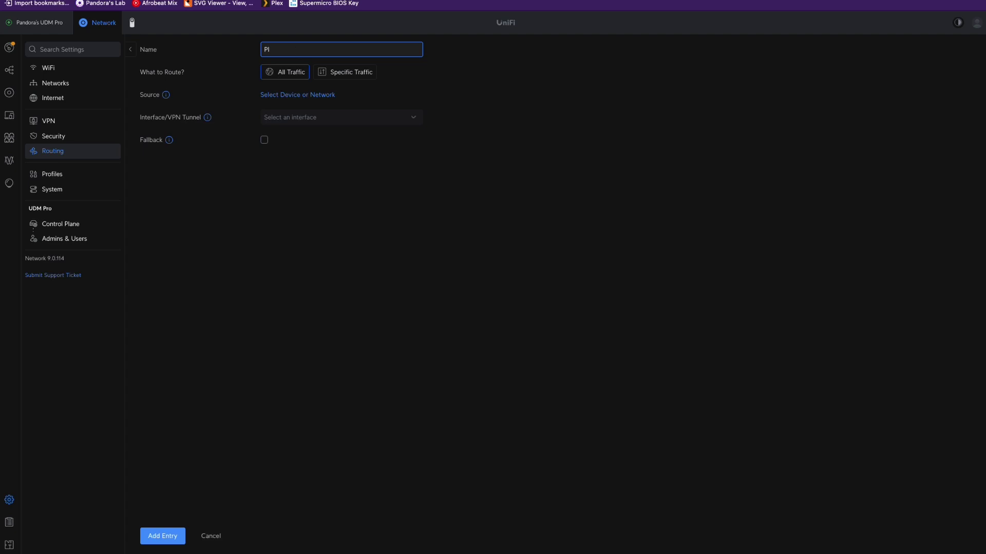
type("A Canada")
left_click(493, 187)
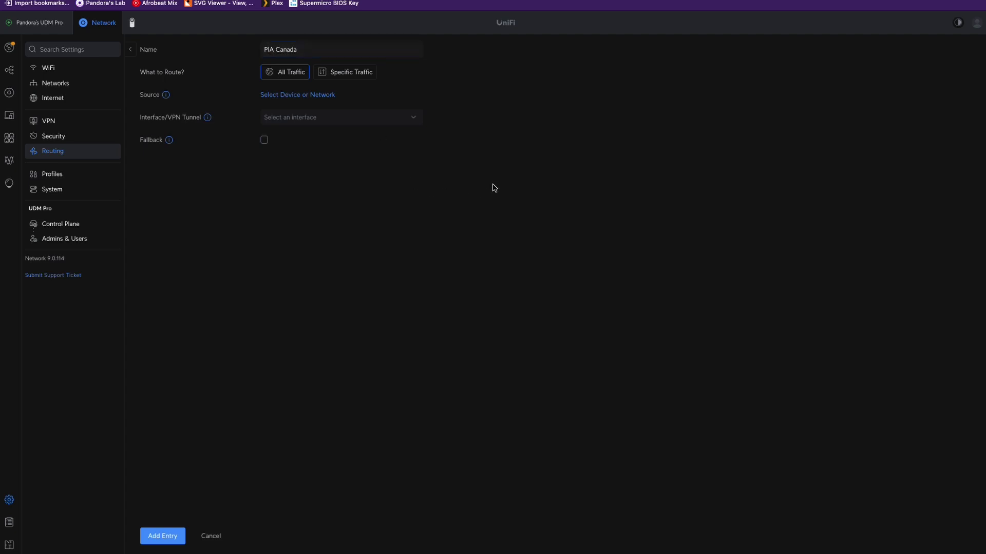
- Select the Guest network as the route's traffic source and save it
left_click(322, 96)
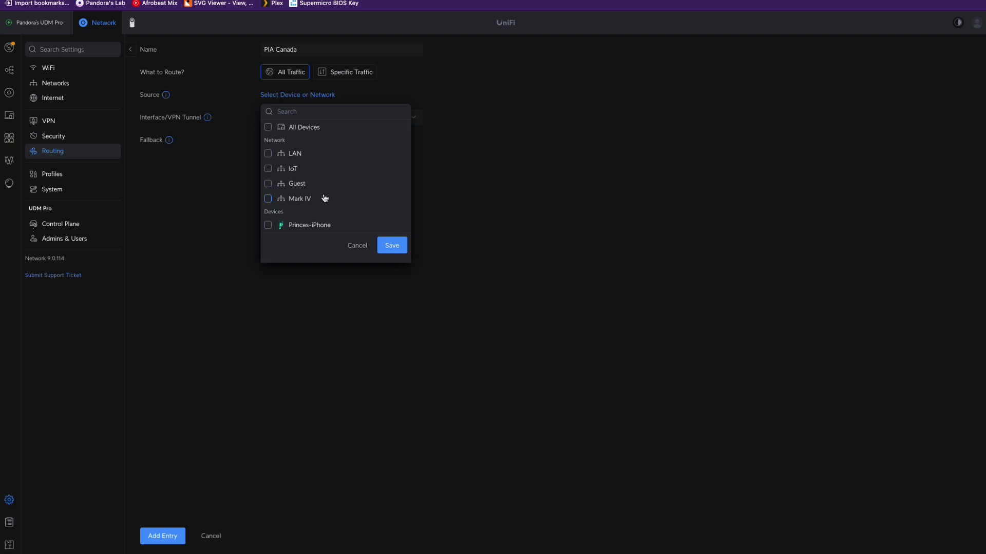
left_click(268, 185)
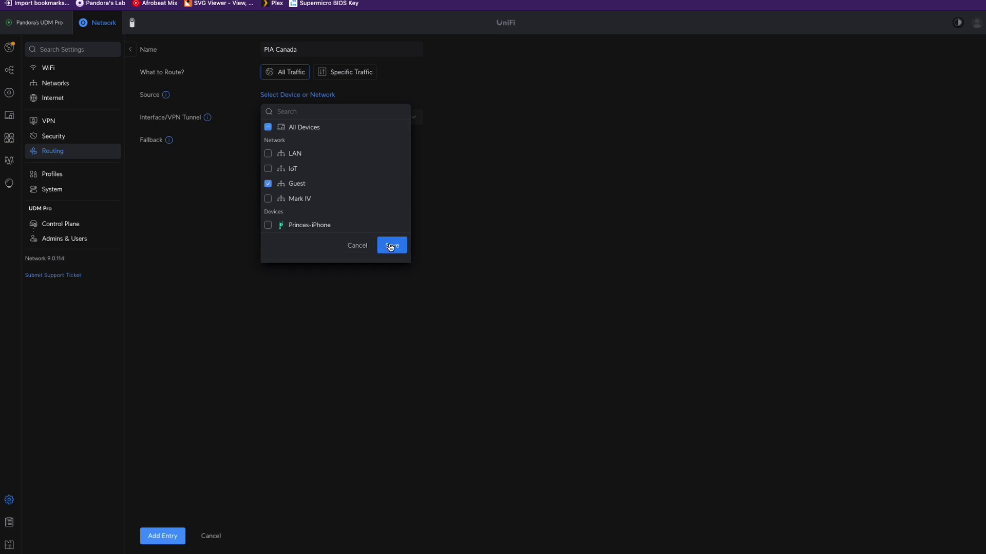
left_click(390, 245)
- Send the traffic through the PIA Canada tunnel and add the route entry
left_click(367, 129)
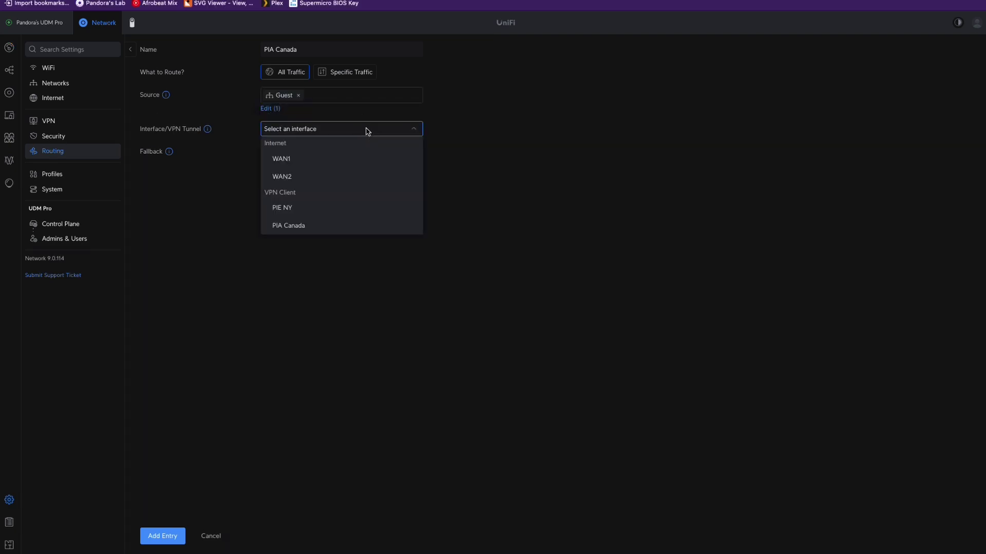
left_click(331, 226)
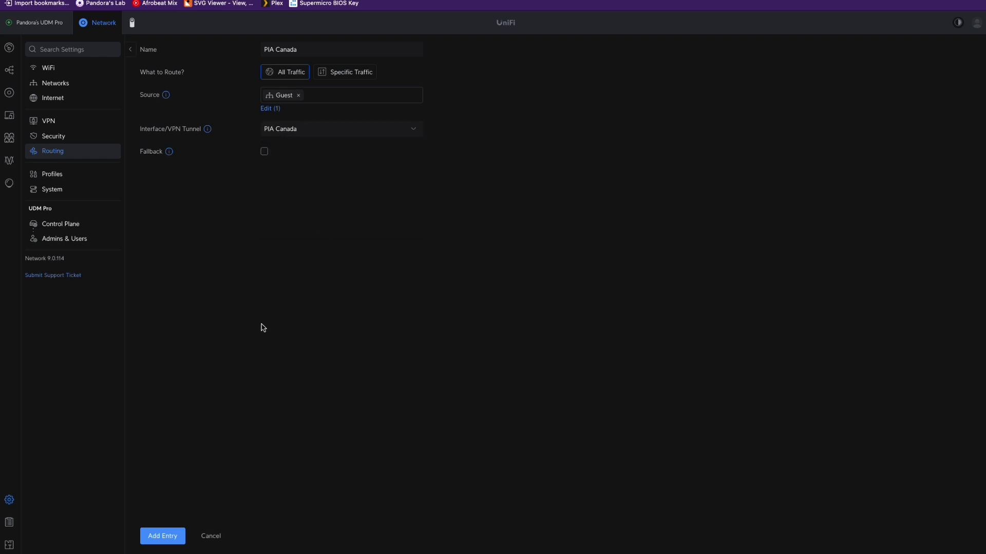
left_click(175, 539)
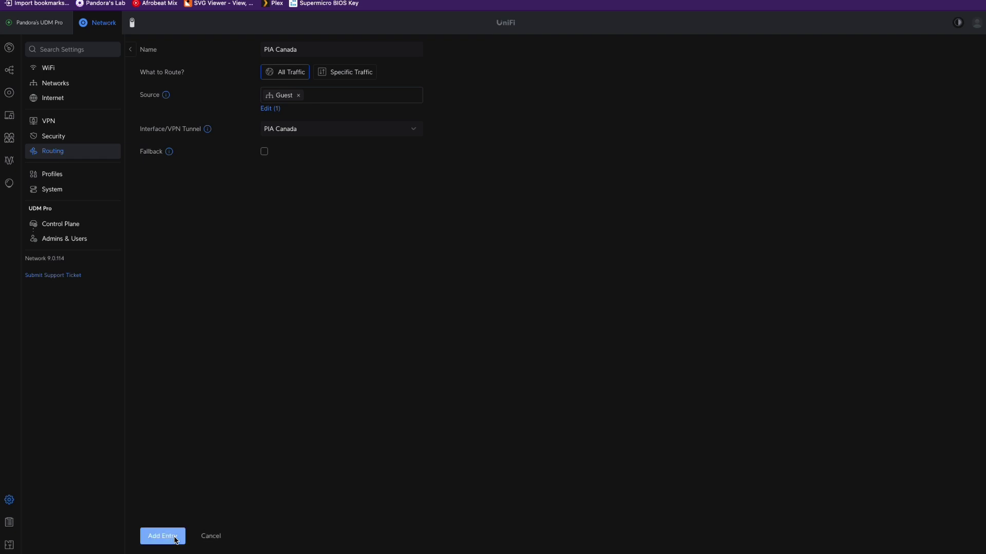